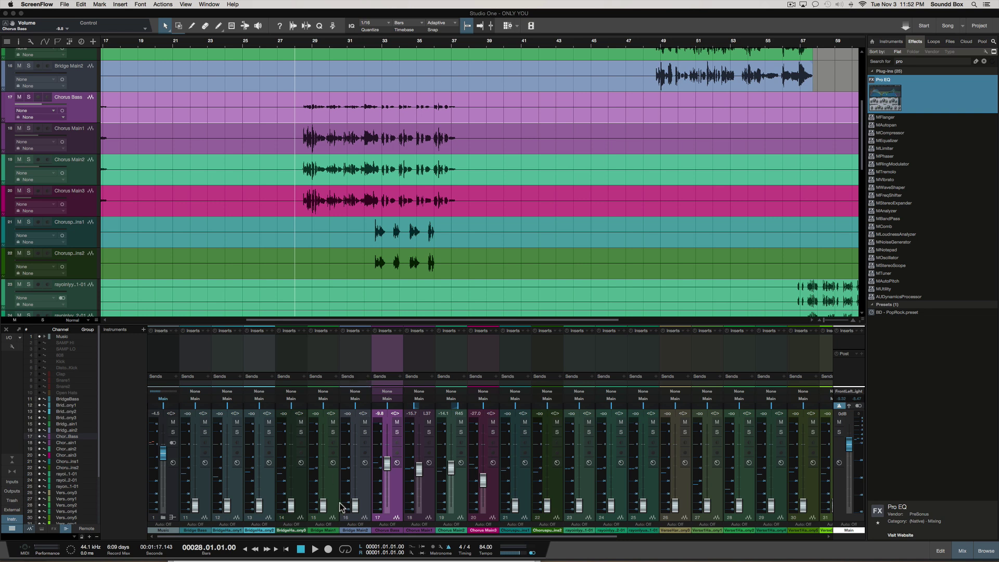
- Recolour Chorus Bass from purple to red, then to lime green, via its channel colour palette
click(393, 534)
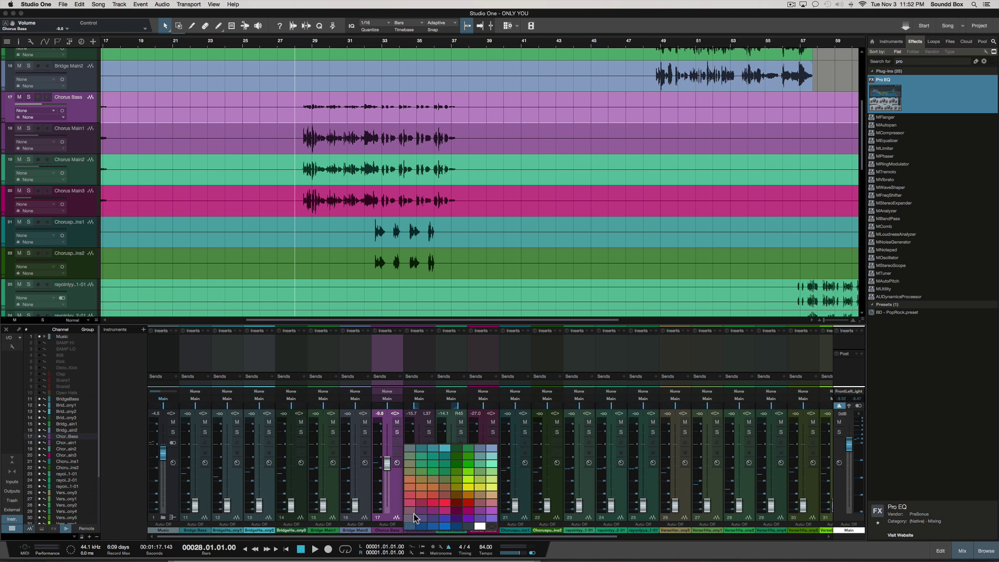
click(448, 506)
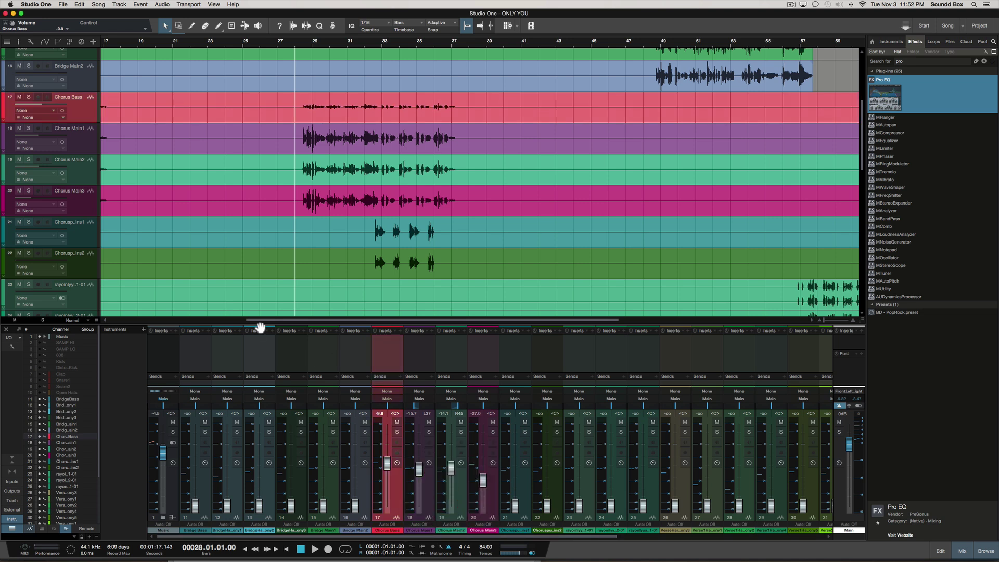
click(3, 109)
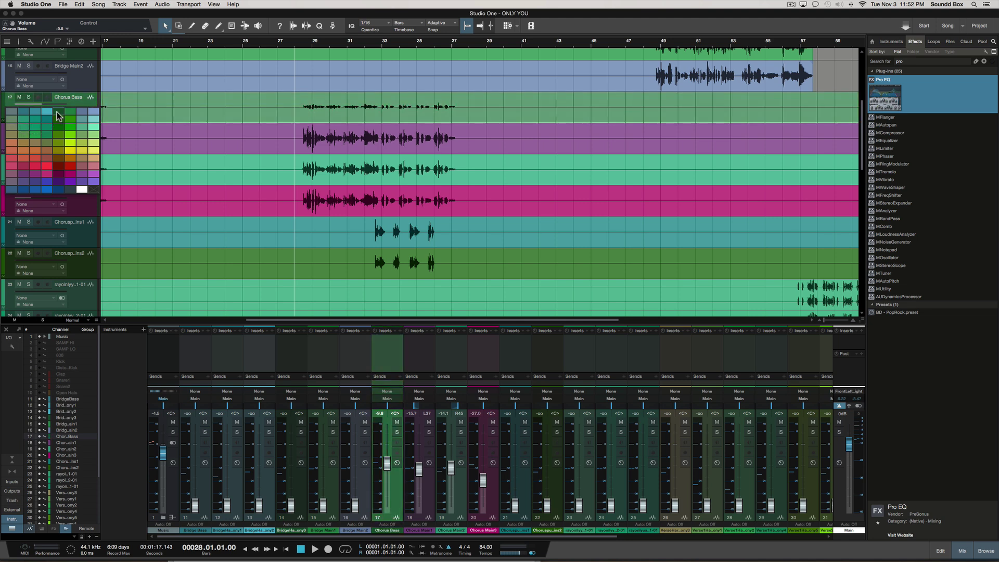
click(60, 139)
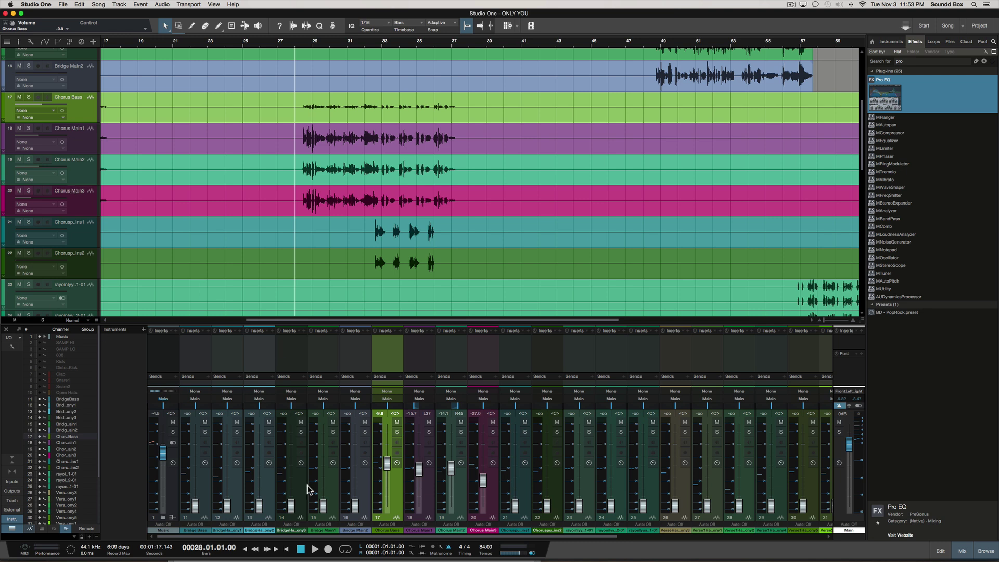
scroll(396, 496, right, 2)
scroll(395, 495, left, 2)
scroll(396, 496, right, 3)
scroll(396, 496, right, 3)
scroll(396, 496, left, 3)
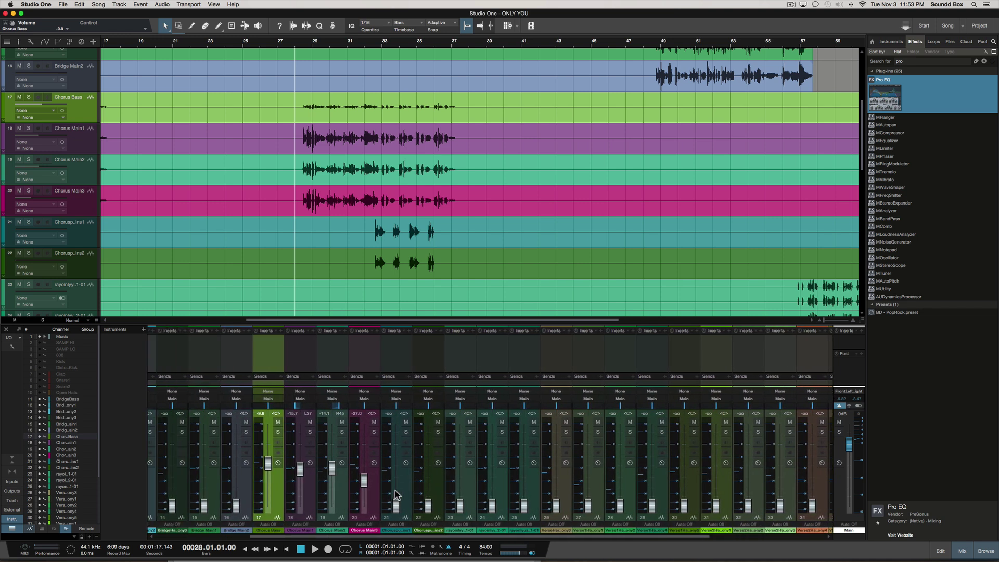
scroll(397, 496, left, 3)
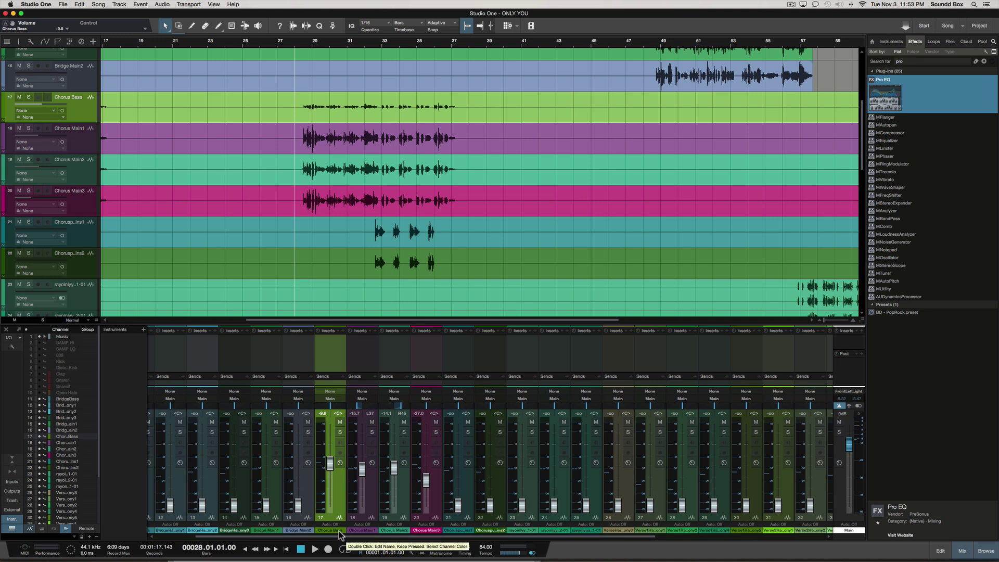
- Give Chorus Bass a light blue colour from its mixer name-strip palette
click(340, 531)
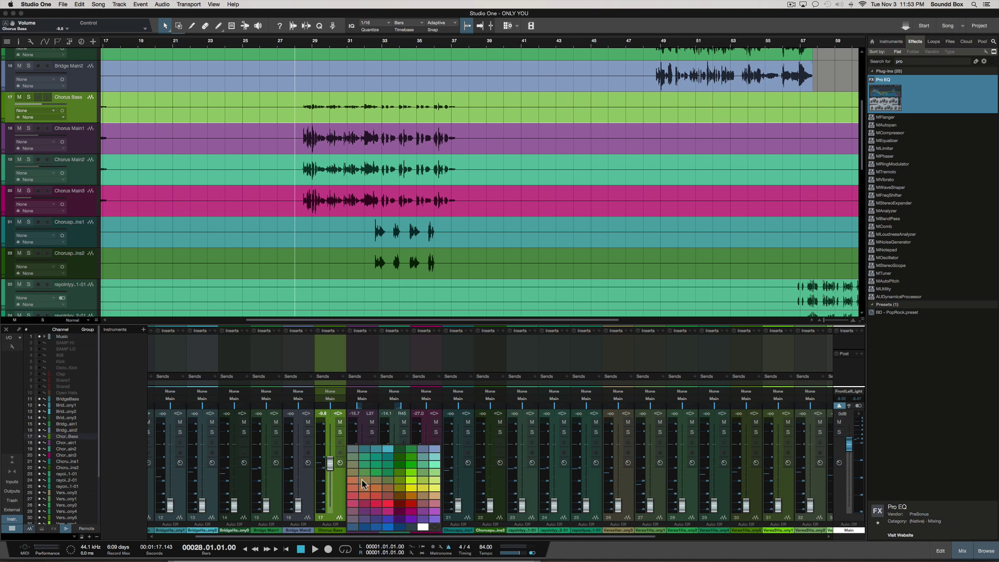
click(425, 457)
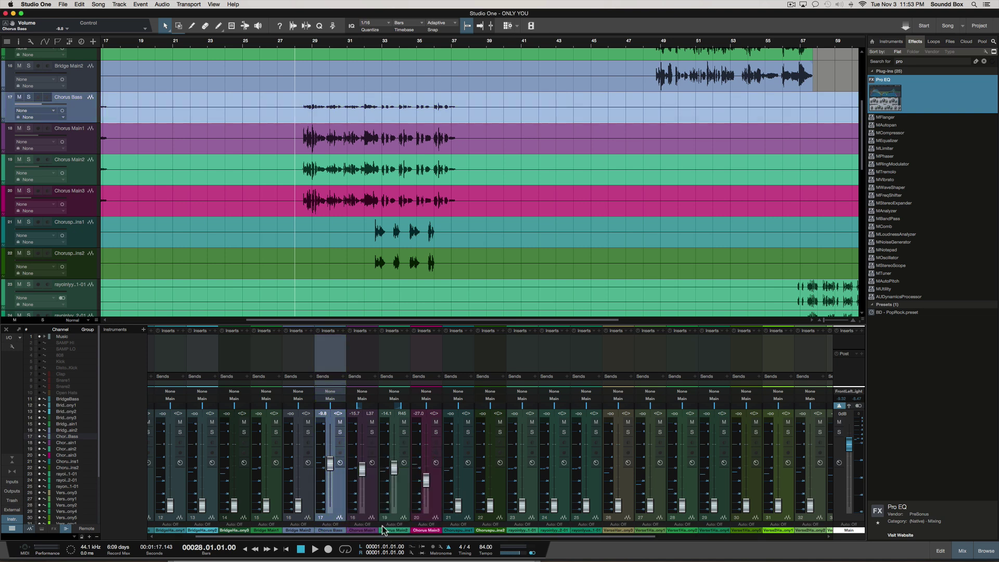
click(340, 533)
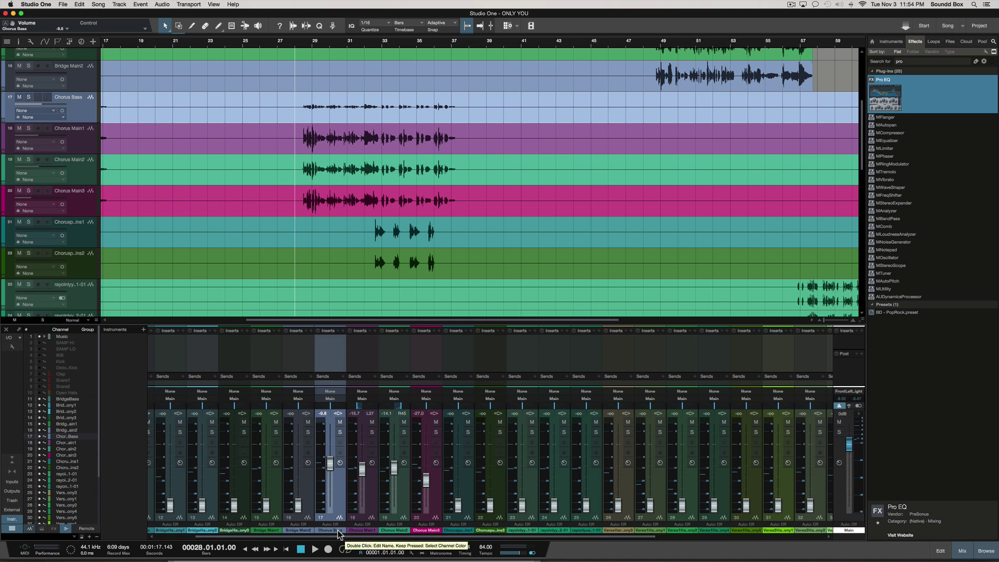
- Recolour Chorus Main1, Main2, Main3 and both chorus instrument tracks, making the second one teal
click(373, 532)
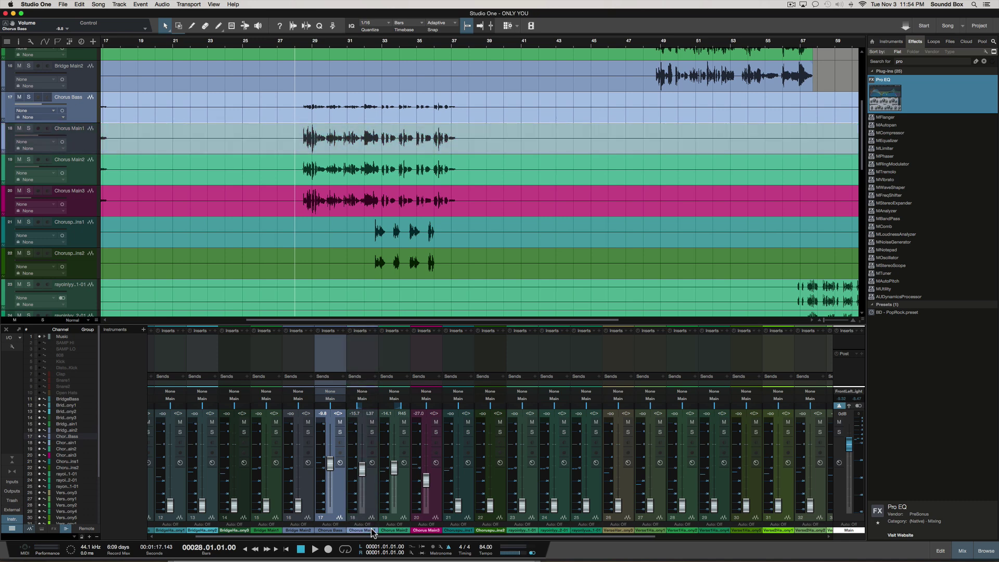
click(395, 534)
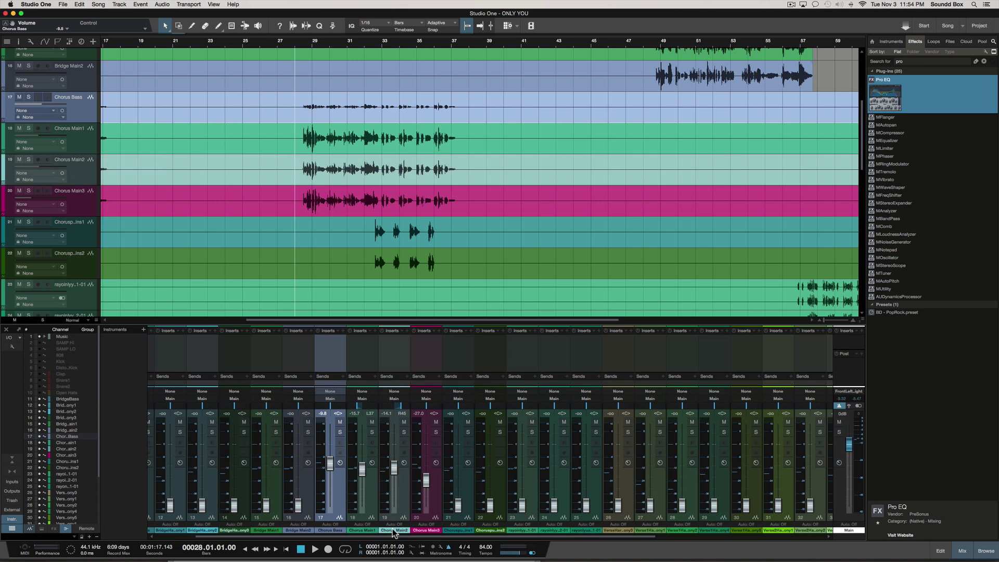
click(435, 532)
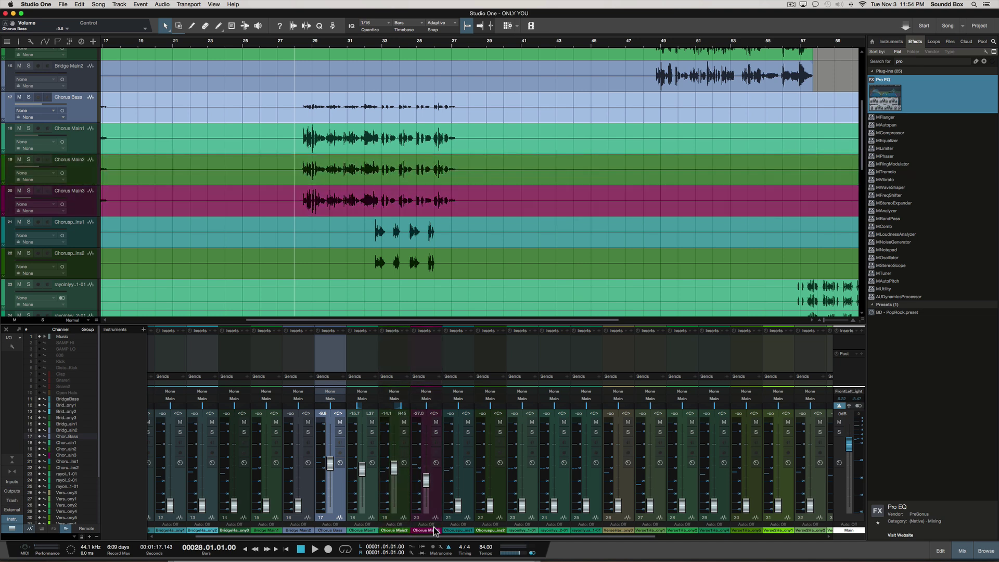
click(457, 534)
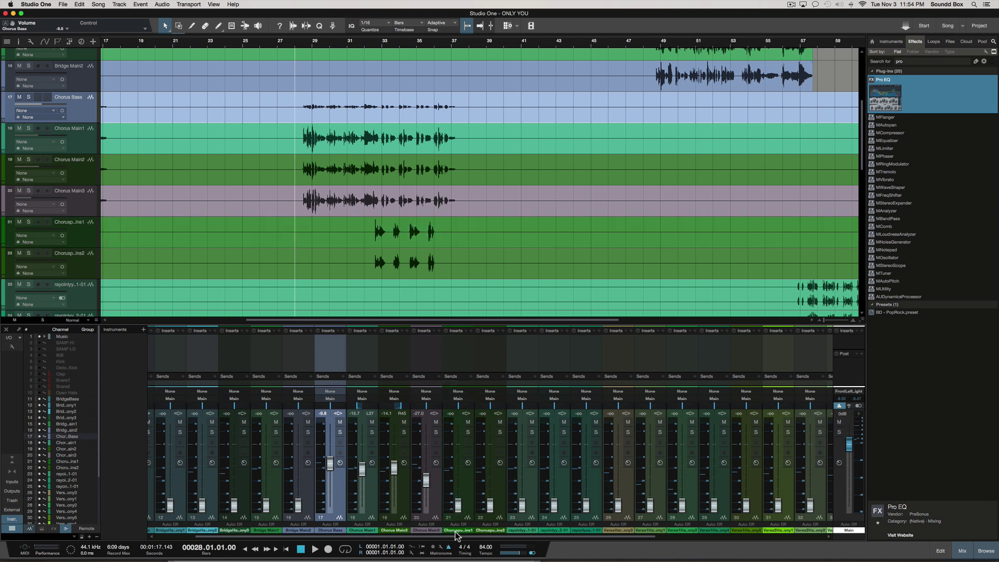
click(492, 534)
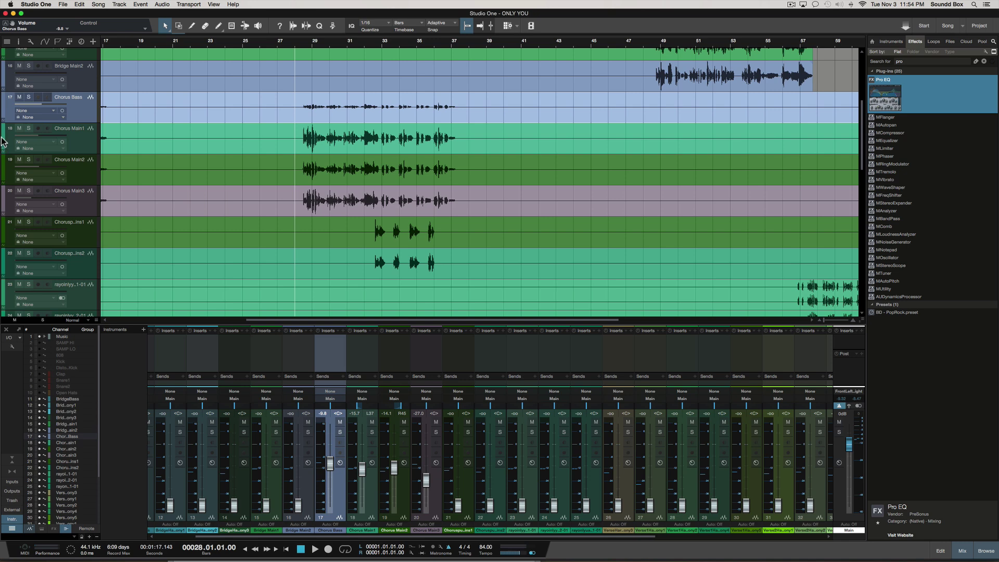
scroll(3, 140, down, 2)
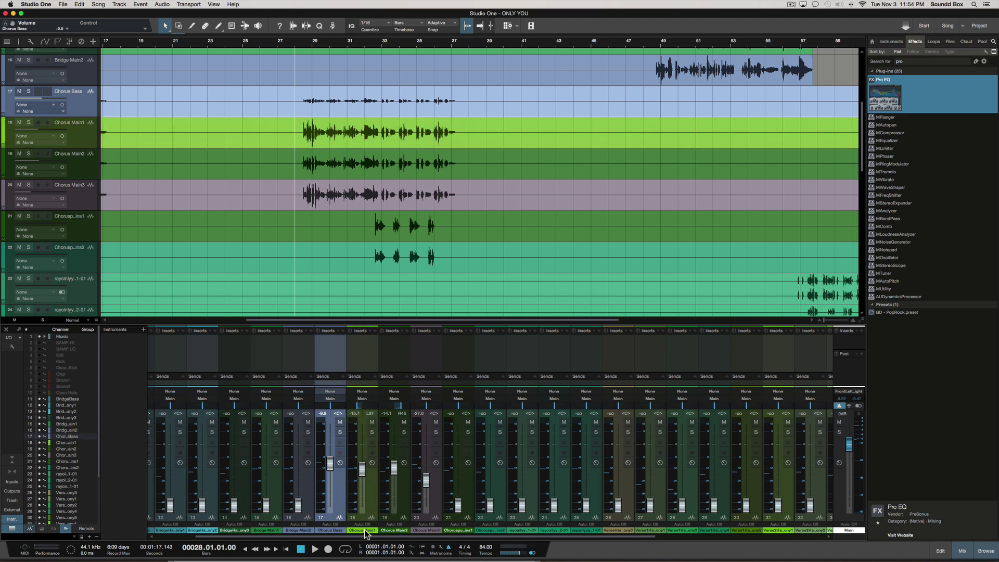
- Turn Chorus Main1 salmon orange and select Chorus Main2 through the next chorus track
click(366, 532)
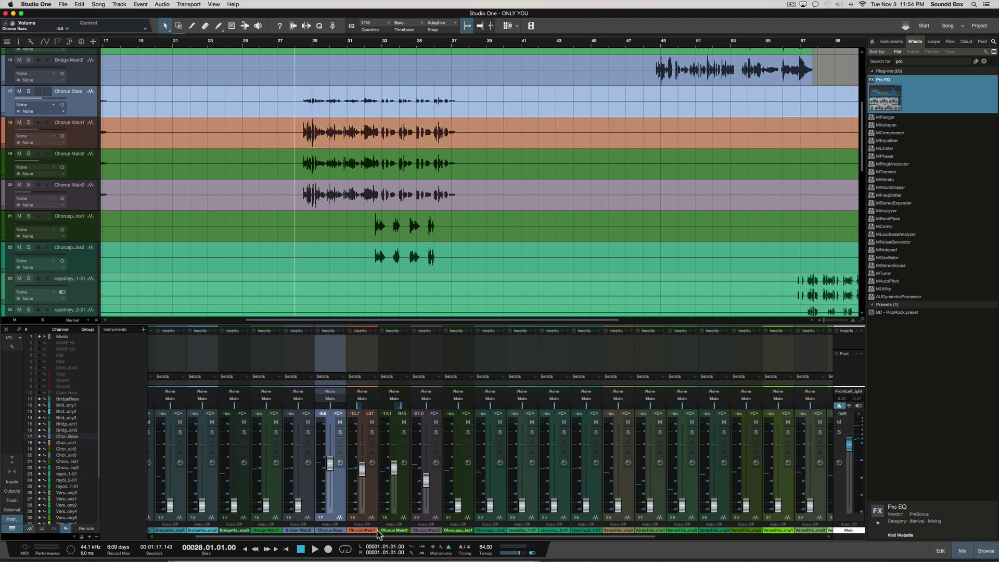
click(397, 534)
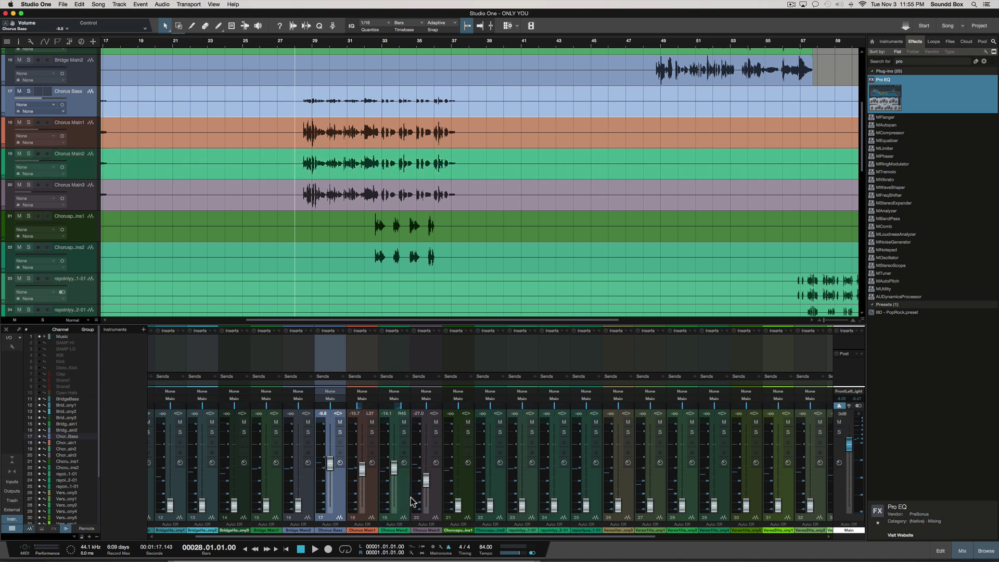
shift+click(469, 493)
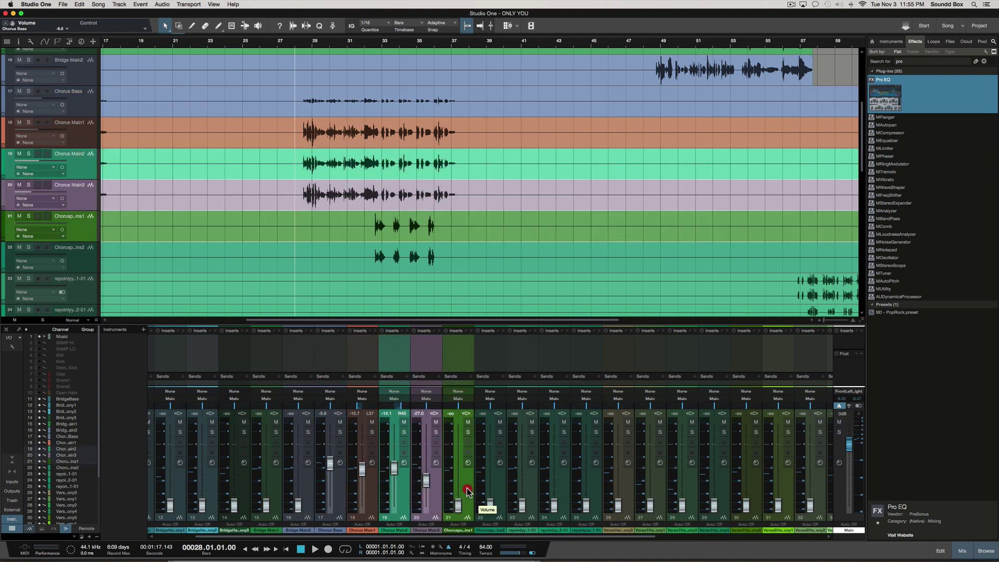
- Cycle the selected chorus tracks' colour until they share mint green
click(459, 536)
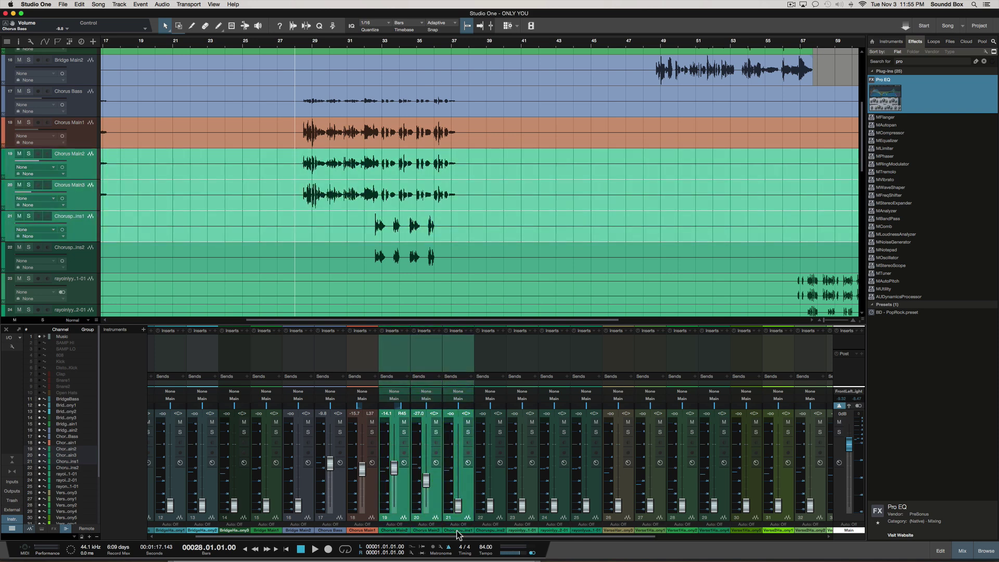
click(459, 535)
click(459, 536)
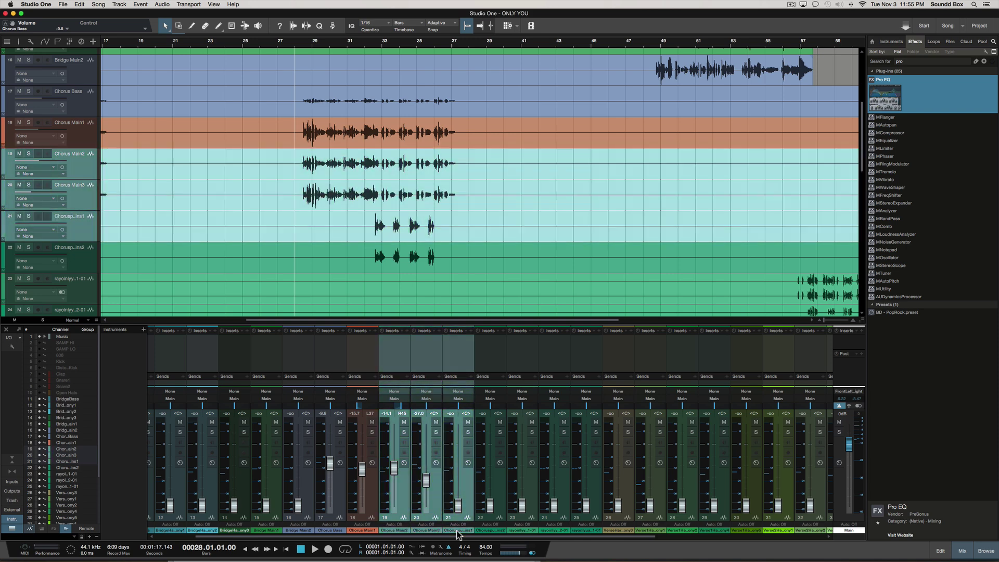
click(459, 536)
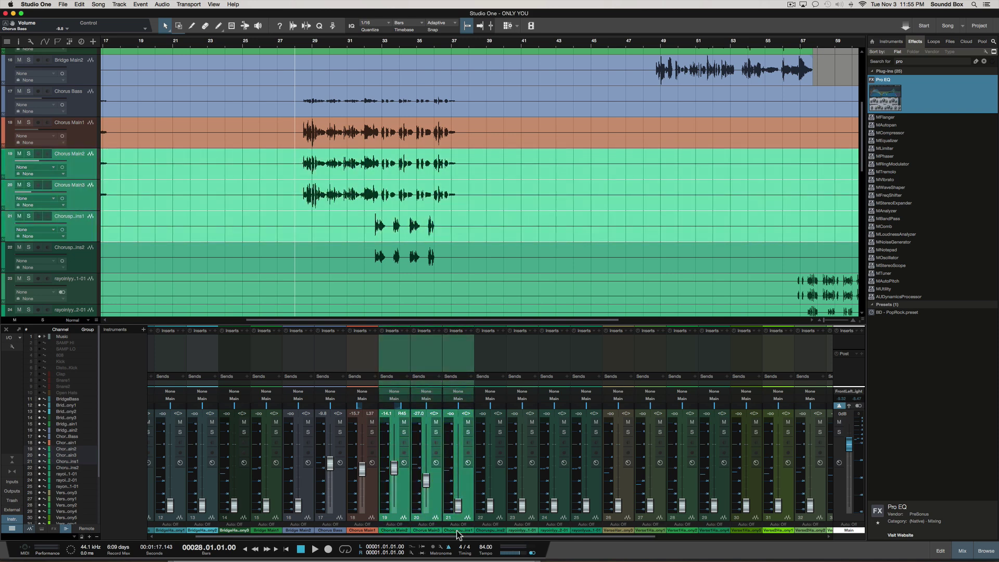
scroll(578, 499, down, 1)
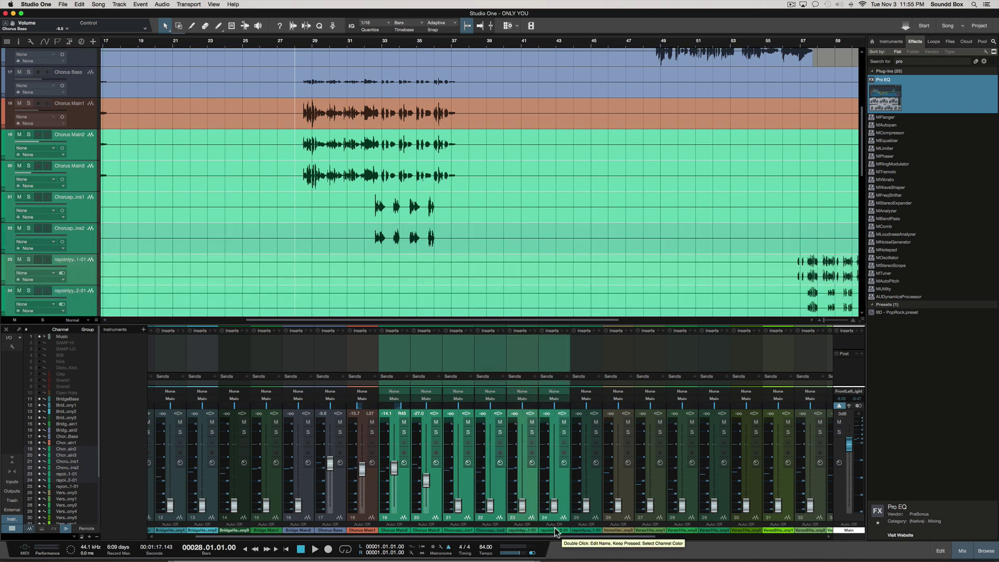
scroll(556, 531, down, 1)
scroll(554, 531, down, 1)
scroll(556, 530, down, 1)
scroll(556, 531, down, 1)
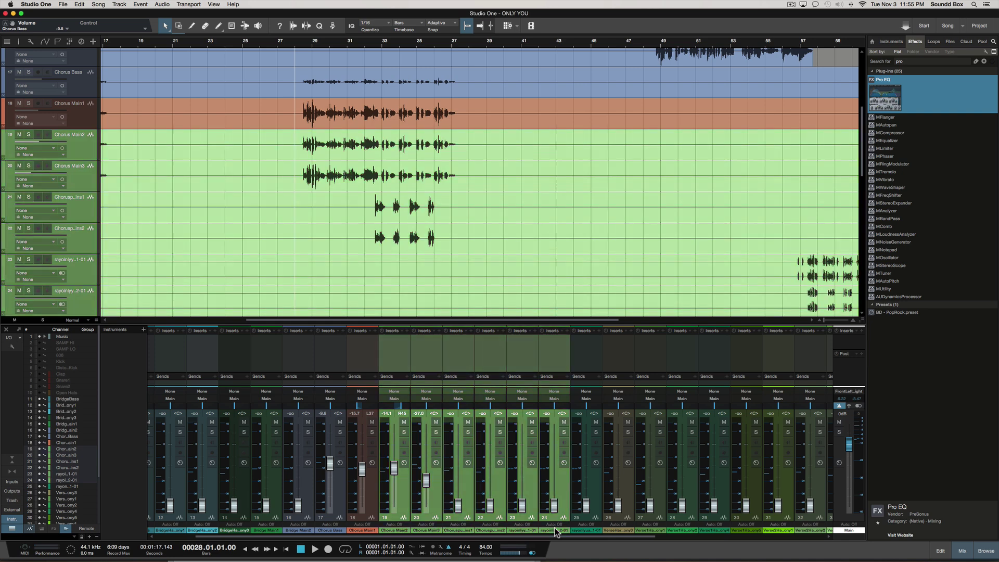
scroll(555, 529, down, 2)
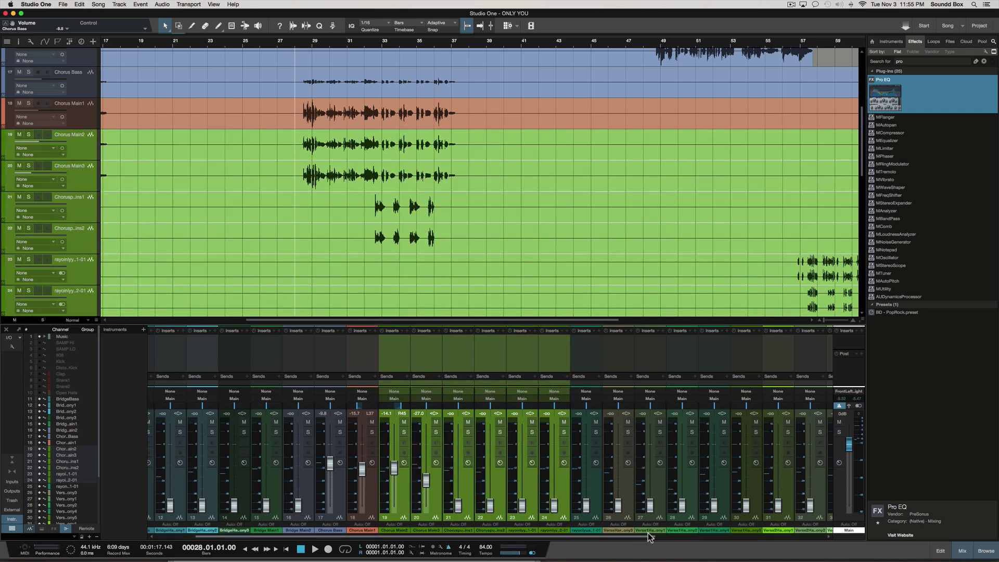
- Extend the mixer selection across the rayos and verse channels
click(758, 501)
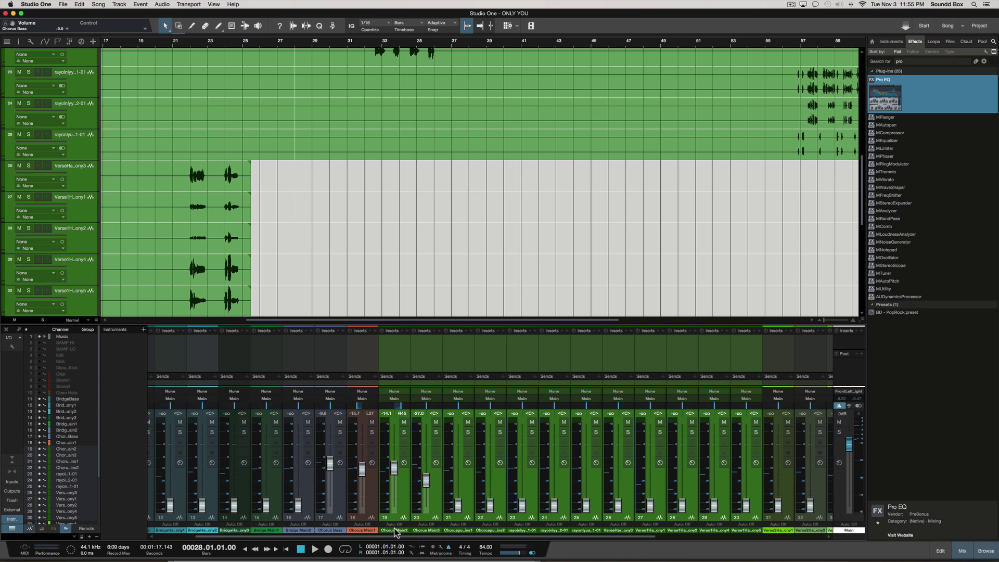
scroll(397, 532, down, 4)
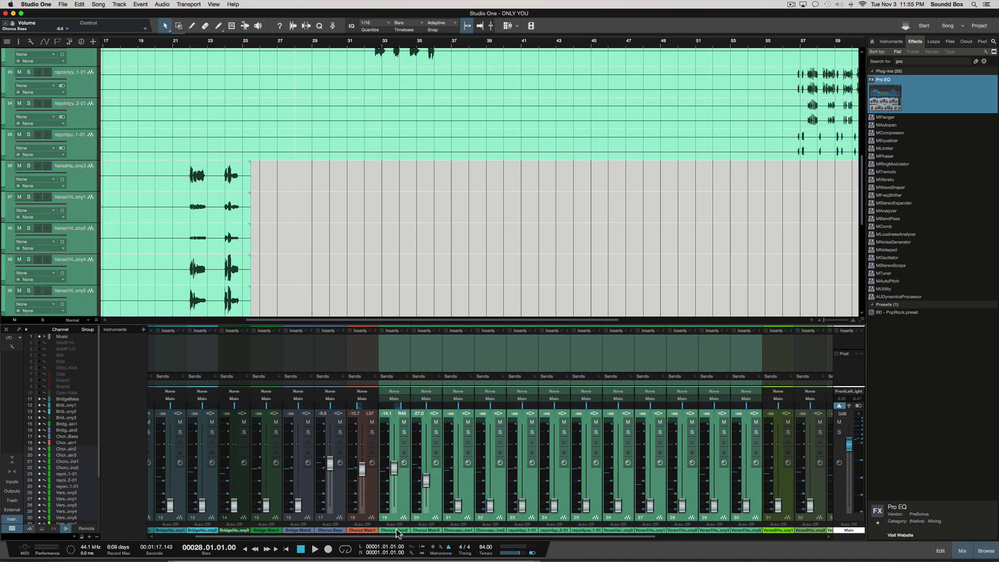
scroll(397, 531, down, 2)
scroll(397, 531, down, 2)
scroll(397, 531, down, 2)
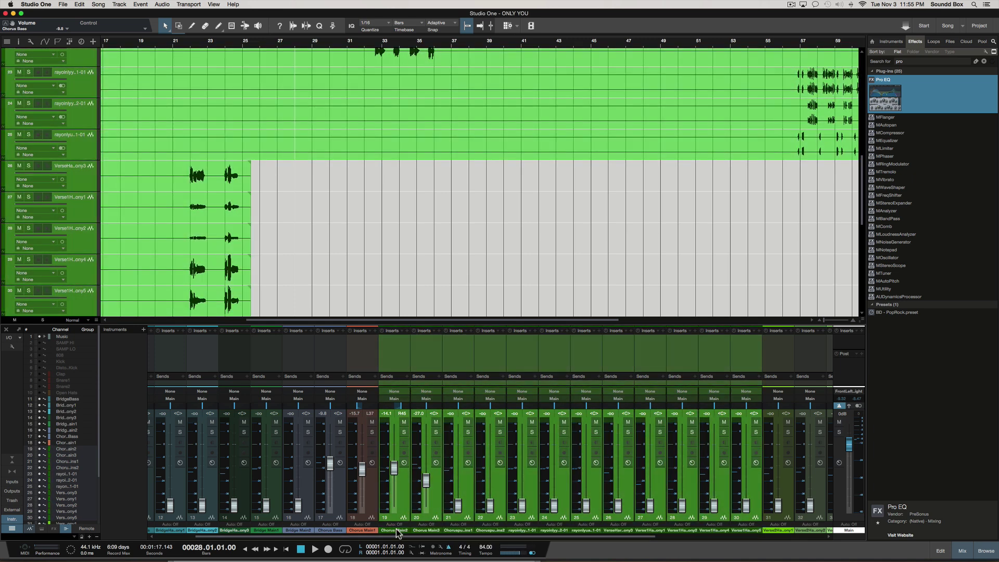
scroll(397, 532, down, 2)
scroll(397, 532, down, 2)
scroll(396, 532, down, 2)
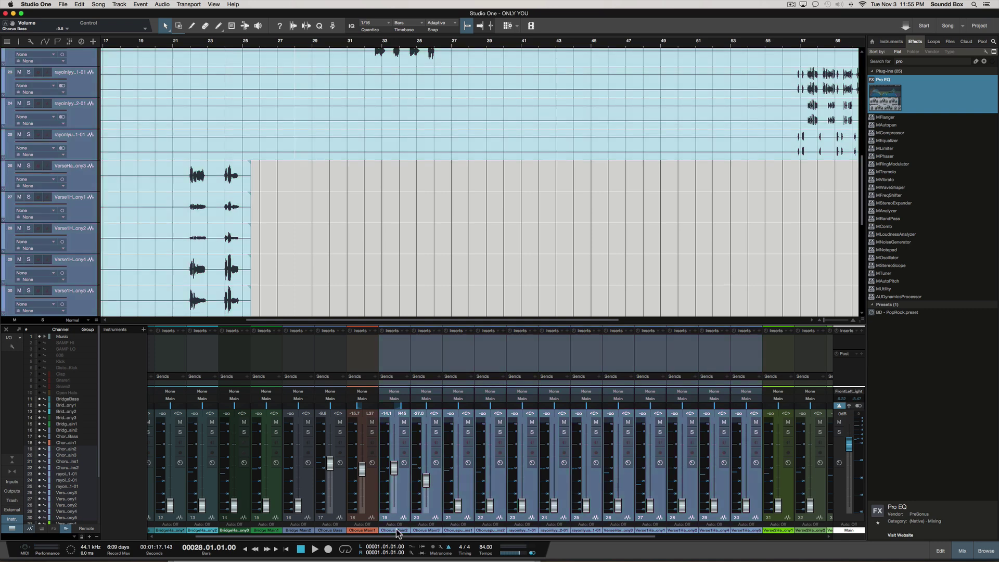
- Colour the selected chorus, rayos and verse channels pink from the palette
click(397, 532)
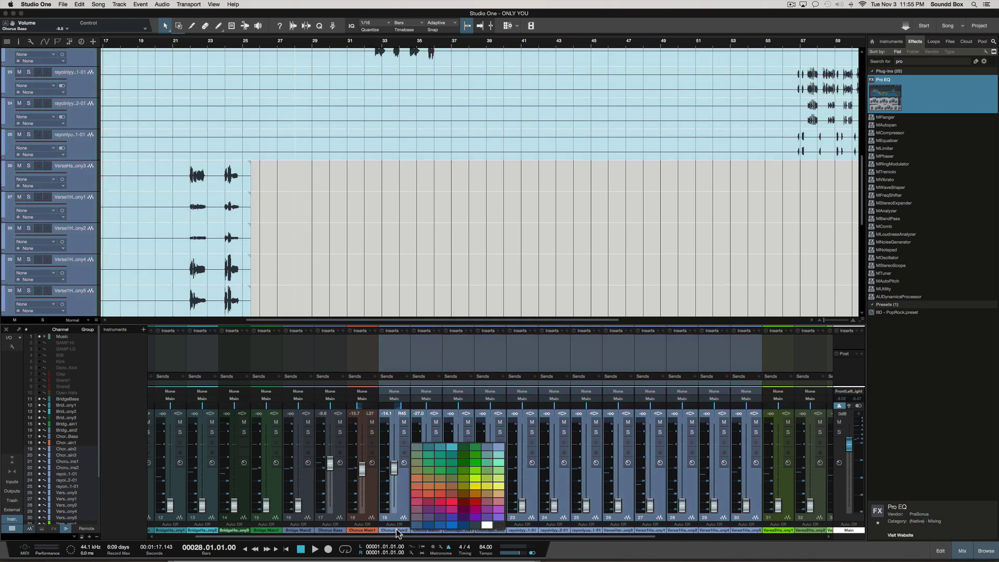
click(429, 499)
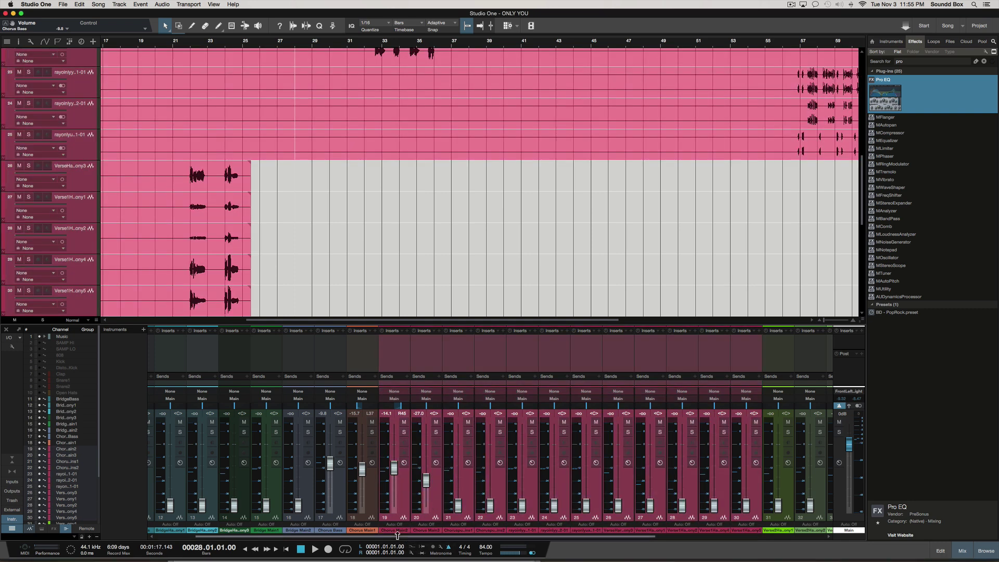
scroll(397, 531, down, 2)
scroll(397, 532, down, 2)
scroll(396, 531, down, 2)
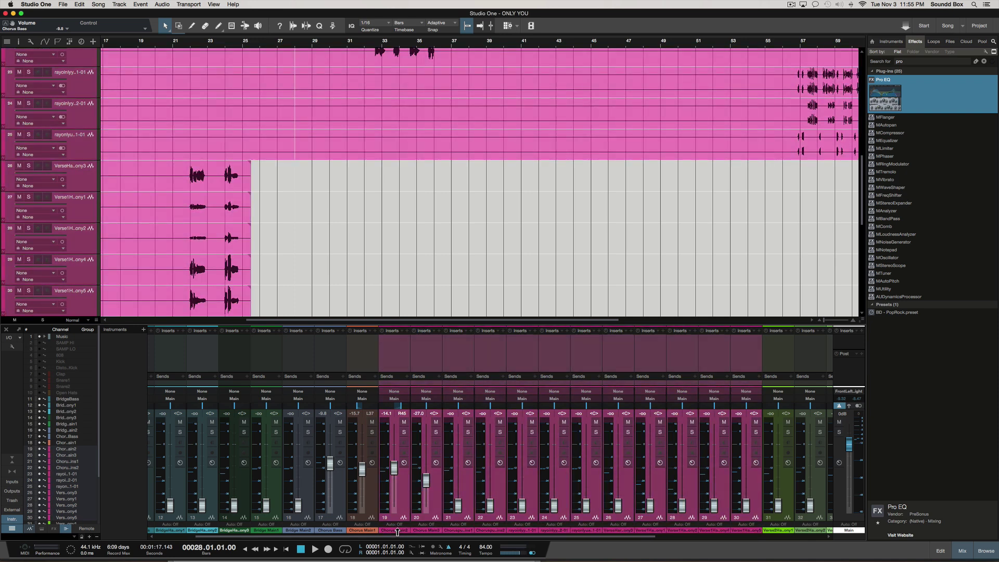
scroll(397, 532, down, 2)
scroll(396, 532, down, 2)
scroll(397, 531, down, 2)
scroll(397, 532, down, 2)
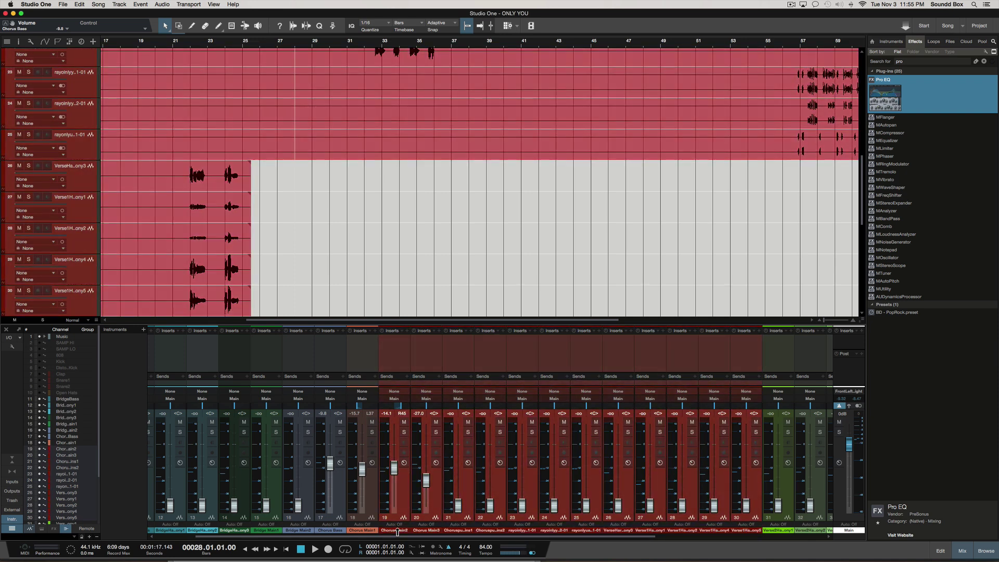
scroll(397, 531, down, 2)
scroll(396, 532, down, 2)
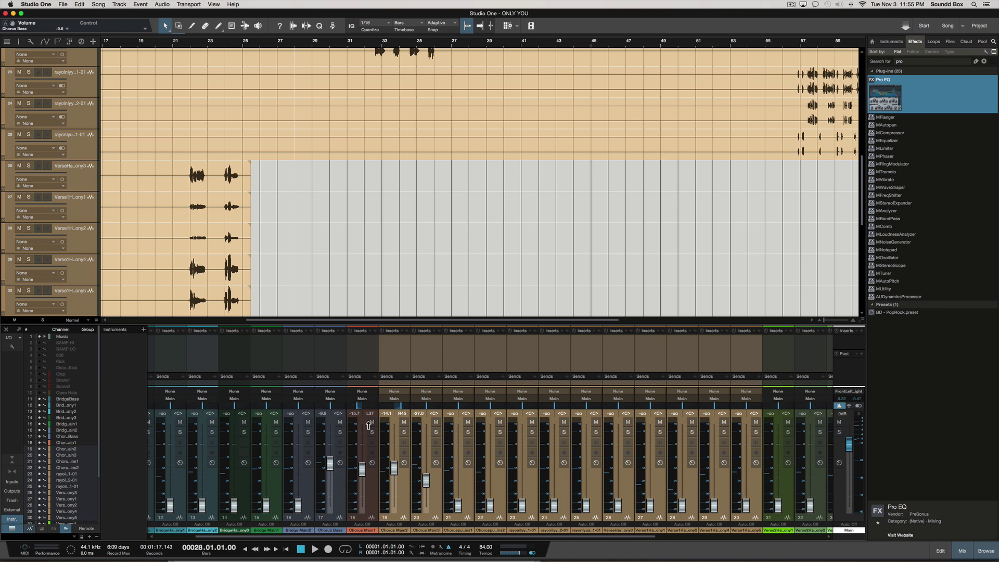
scroll(369, 426, up, 2)
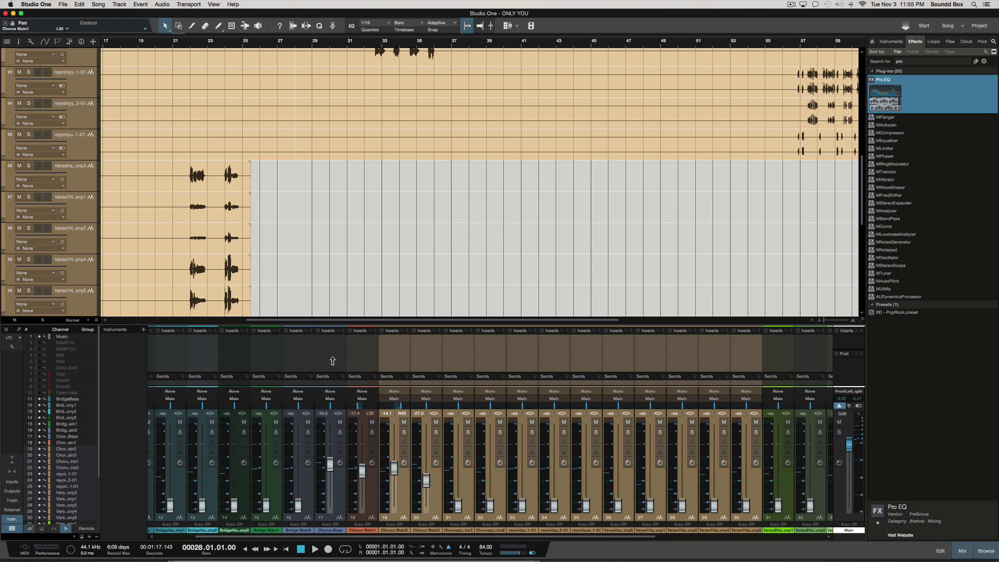